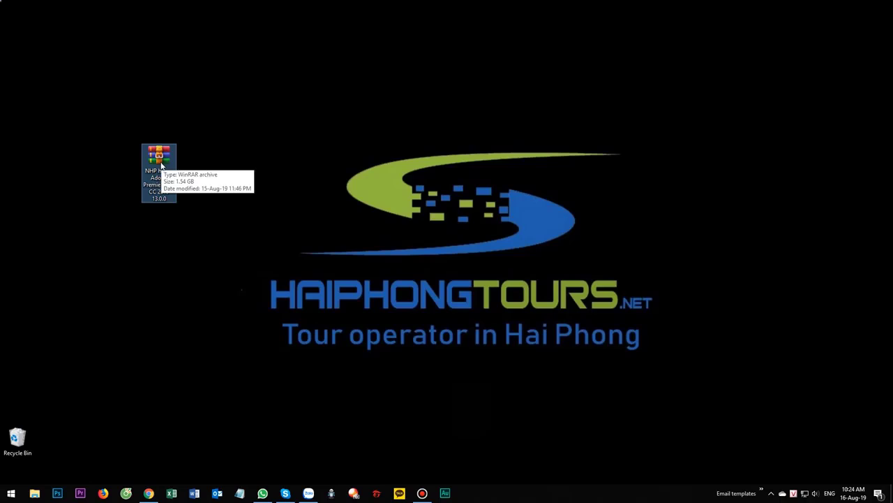
Step: Move the 1.54 GB Premiere Pro CC 2019 archive higher, select it, and bring up its context menu
left_click_drag(158, 162, 159, 113)
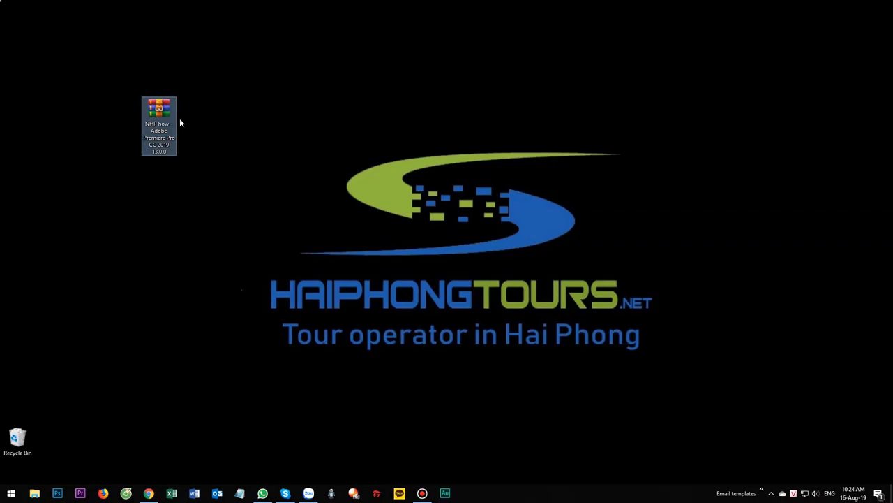
left_click_drag(129, 84, 184, 173)
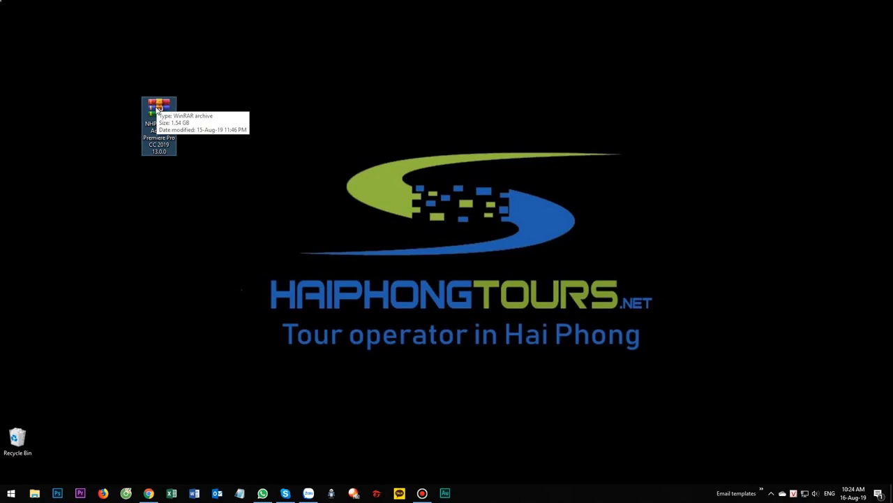
right_click(155, 108)
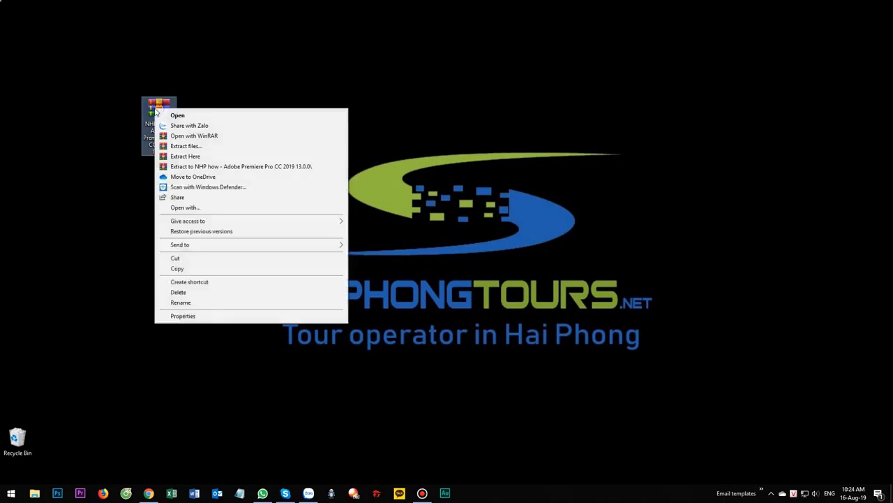
Step: Extract the archive to 'NHP how - Adobe Premiere Pro CC 2019 13.0.0\' and open the resulting folder
left_click(196, 167)
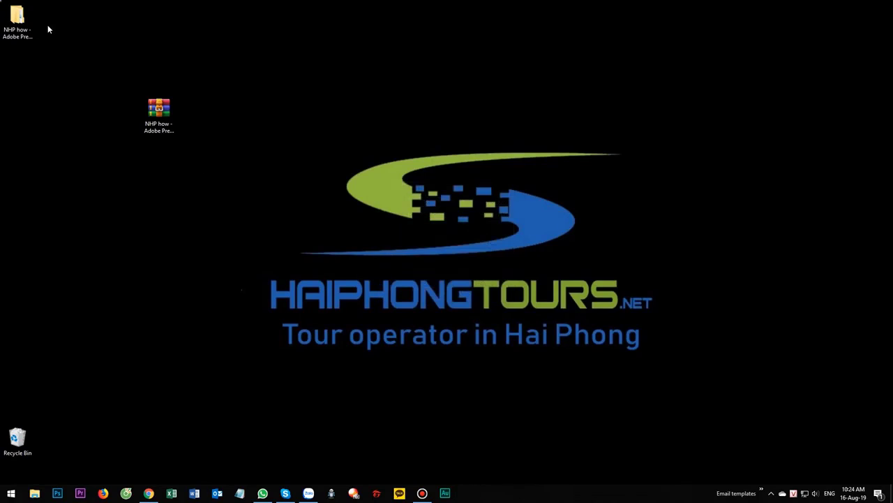
left_click_drag(17, 19, 344, 118)
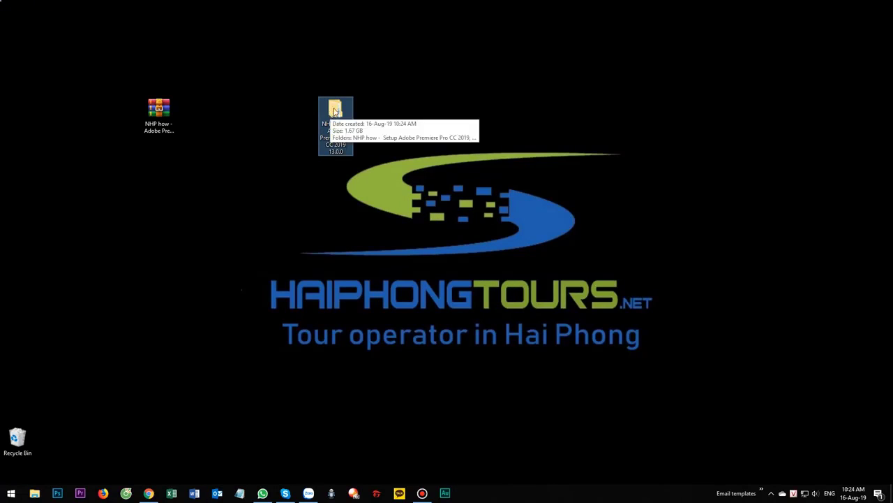
double_click(336, 112)
Step: Widen the Name column to show full folder names and select the Setup Adobe Premiere Pro CC 2019 folder
left_click_drag(244, 84, 122, 5)
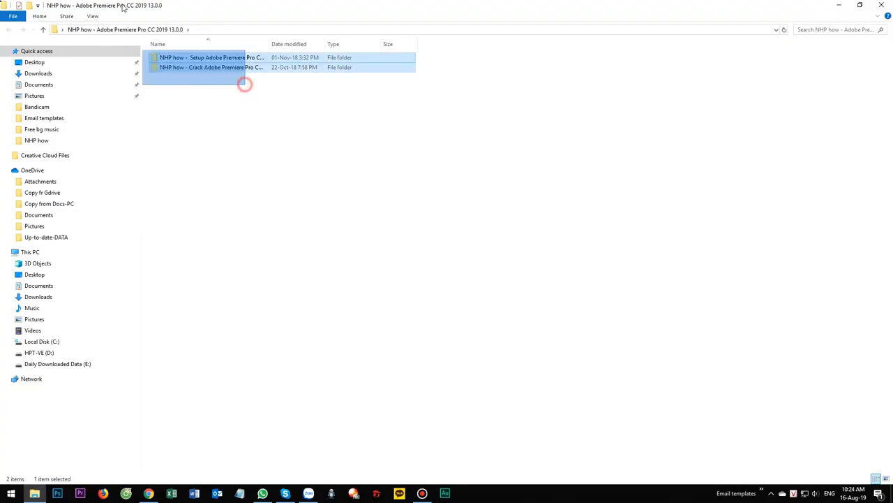
left_click_drag(268, 40, 438, 40)
left_click_drag(218, 110, 200, 85)
left_click(189, 58)
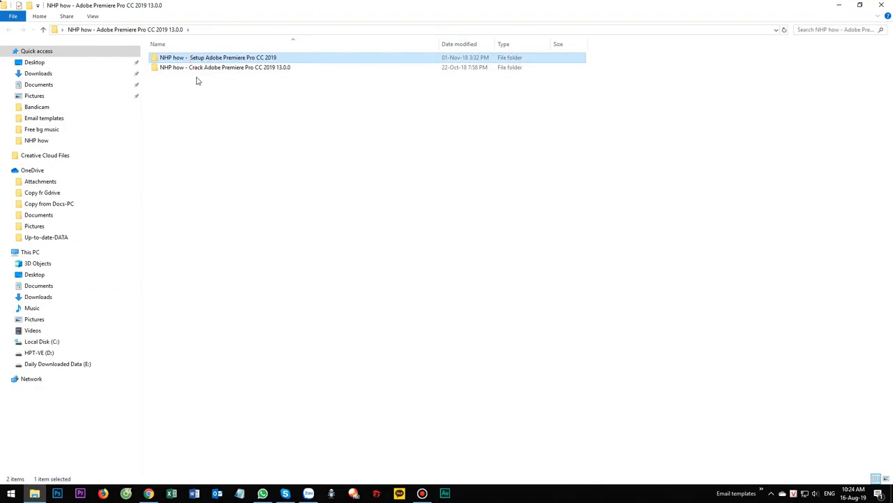
left_click(194, 67)
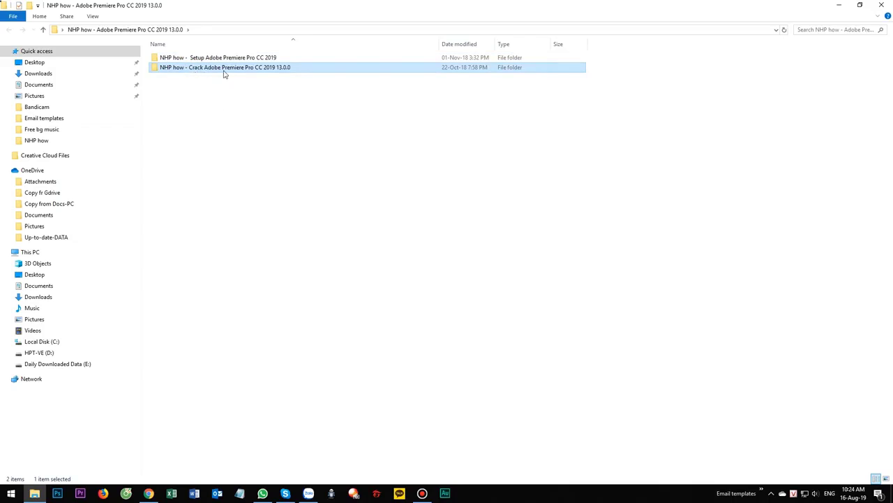
left_click(191, 59)
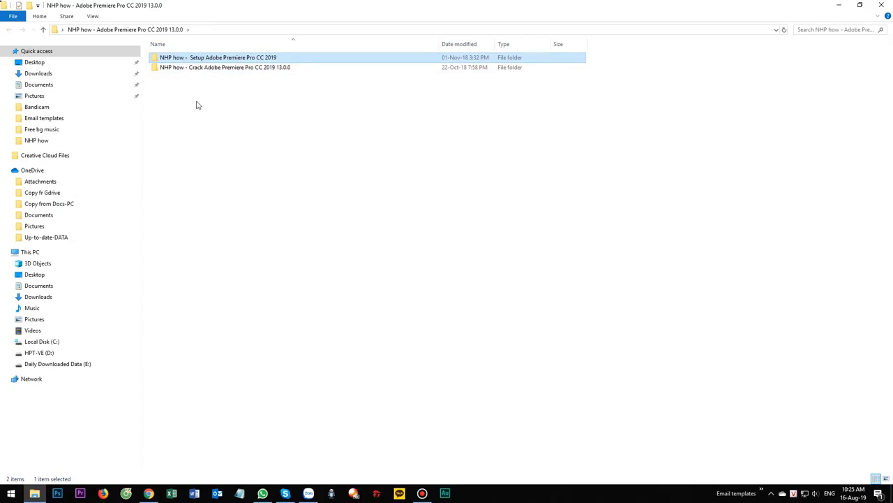
Step: Enter the Setup folder and select the Set-up application
double_click(198, 61)
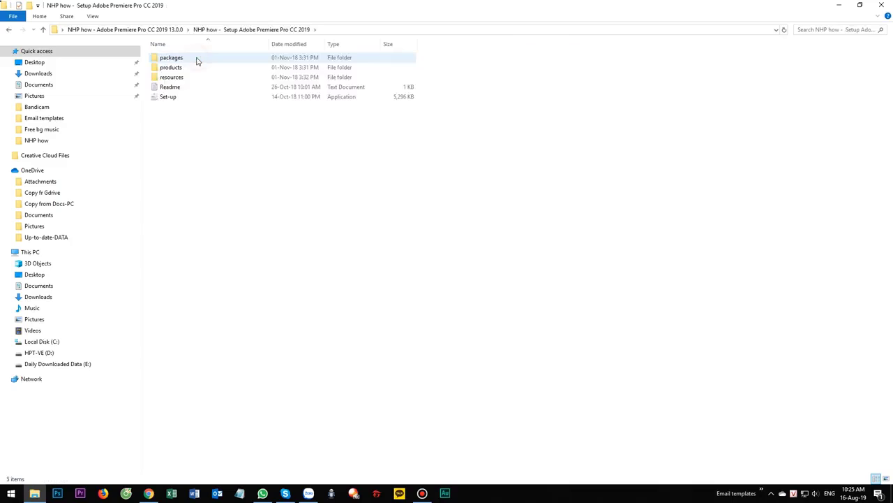
left_click(171, 110)
left_click(168, 98)
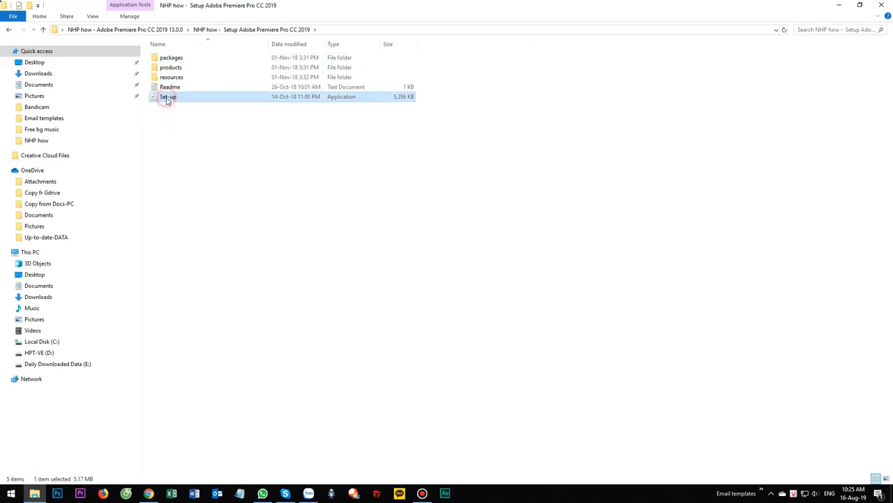
Step: Run Set-up as administrator and move the installer window up and to the right
right_click(167, 99)
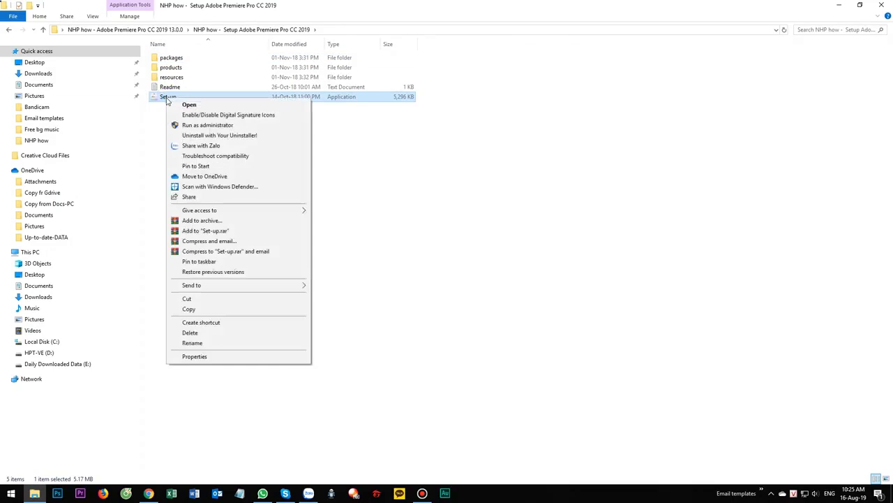
left_click(203, 125)
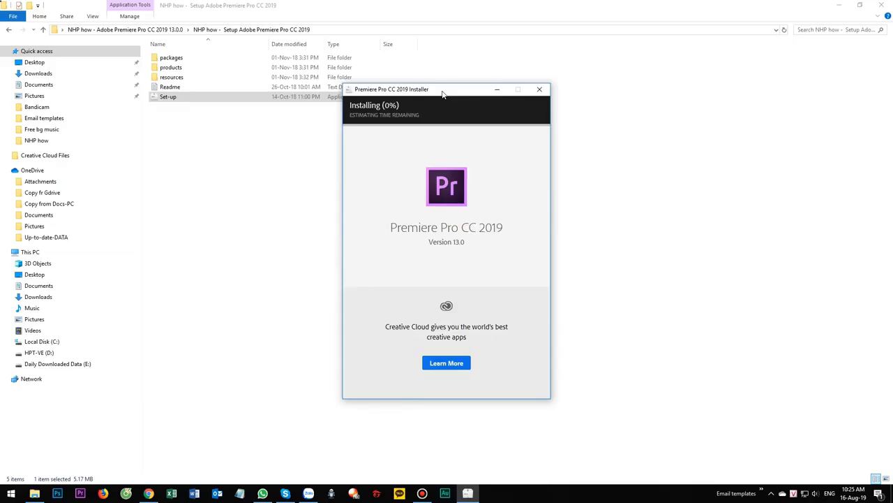
left_click_drag(442, 93, 550, 70)
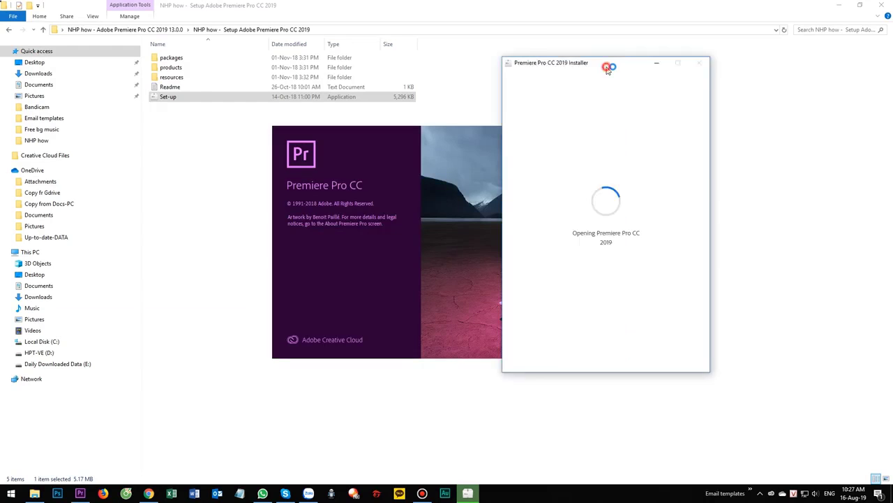
Step: Move the installer window further right while installation runs to completion
left_click_drag(606, 67, 730, 85)
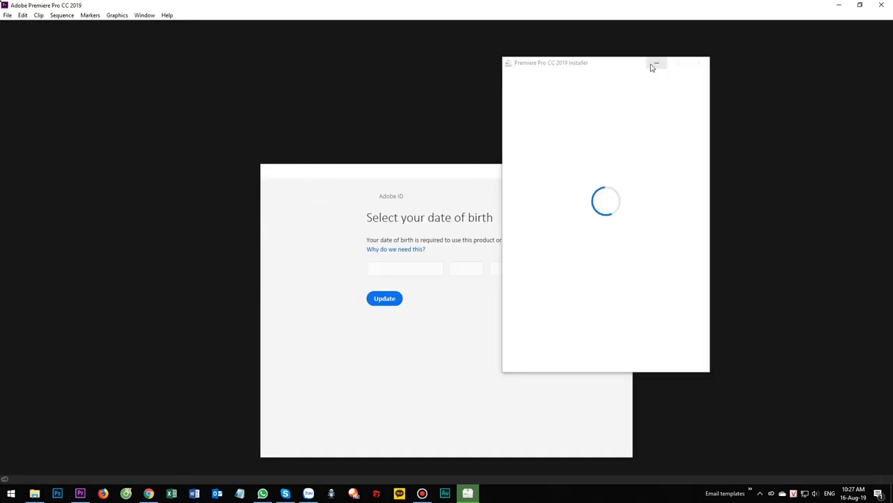
Step: Move the installer and date-of-birth prompt aside, then choose the birth month and day
left_click_drag(614, 66, 763, 64)
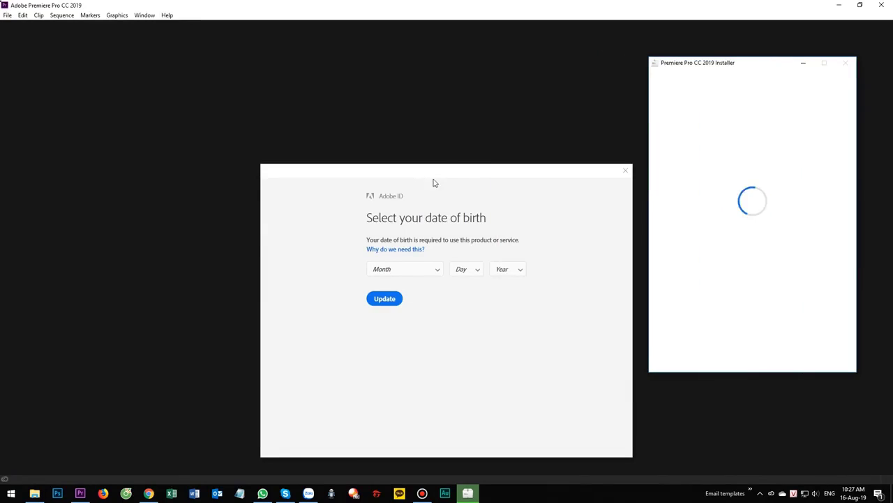
left_click_drag(444, 175, 439, 123)
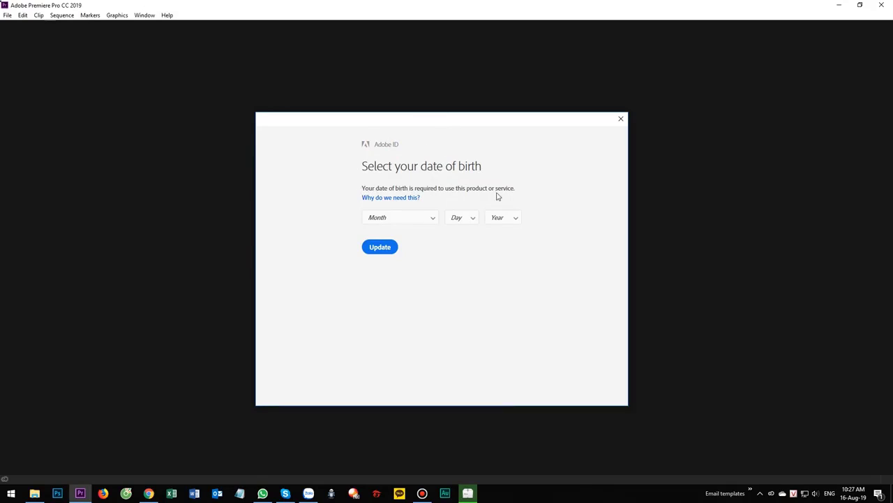
left_click(403, 220)
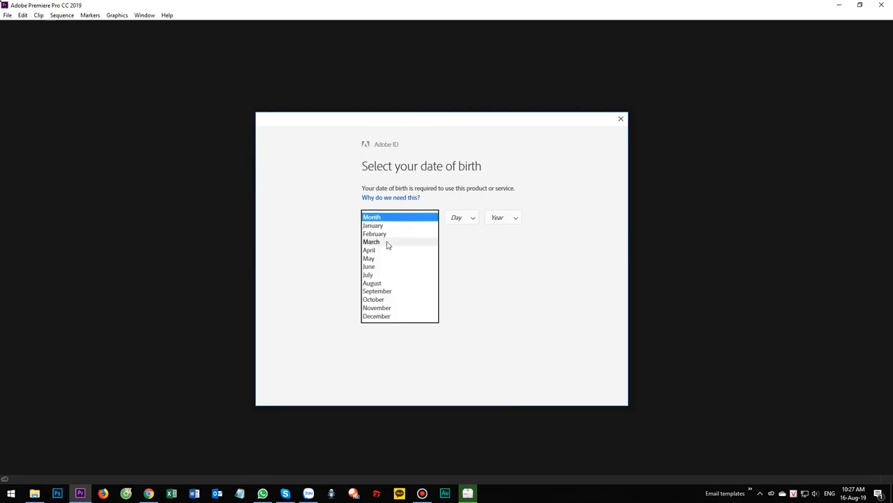
left_click(389, 243)
left_click(459, 219)
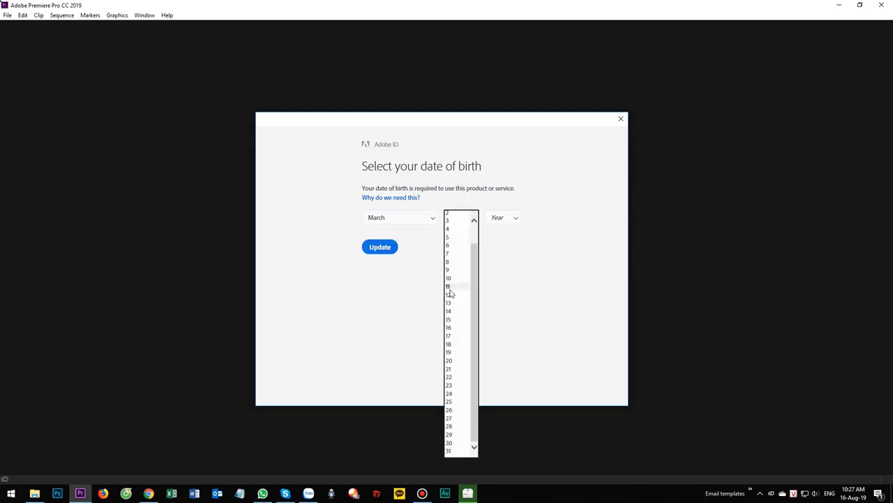
scroll(460, 227, "up", 1)
left_click(460, 227)
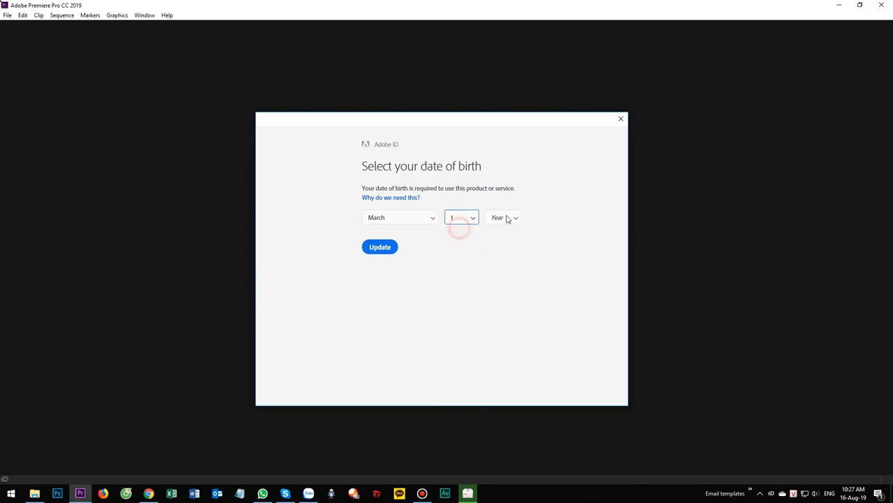
Step: Choose the birth year and submit the date of birth with Update
left_click(504, 217)
scroll(499, 363, "down", 13)
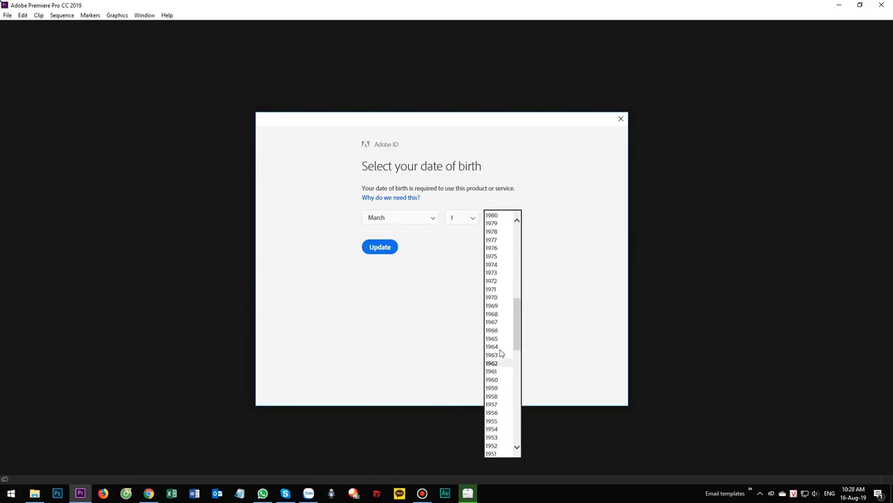
scroll(498, 360, "up", 10)
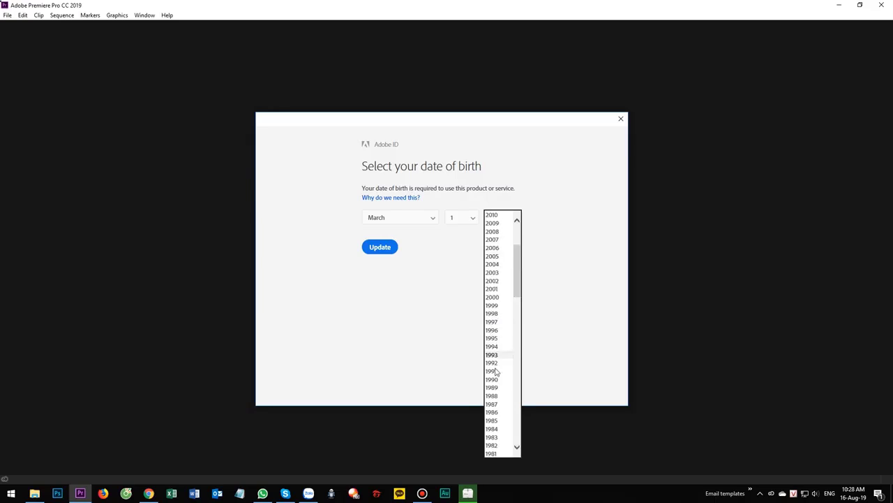
scroll(498, 366, "down", 10)
scroll(492, 274, "up", 4)
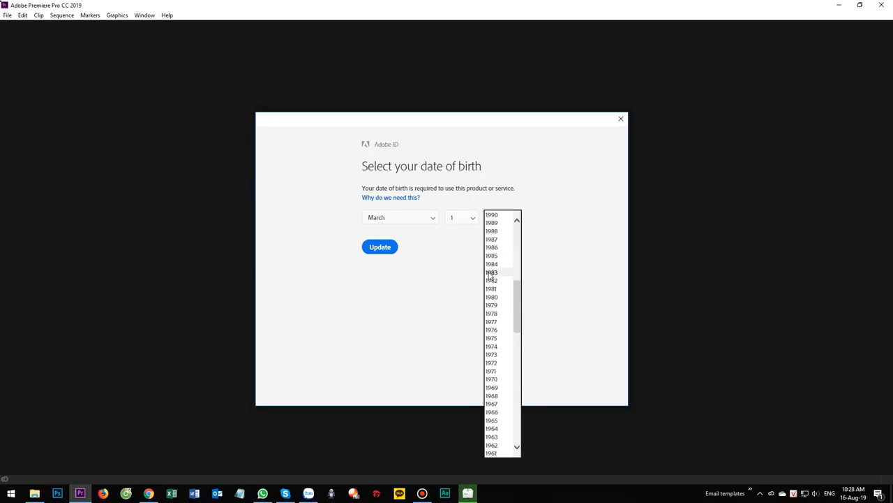
left_click(491, 273)
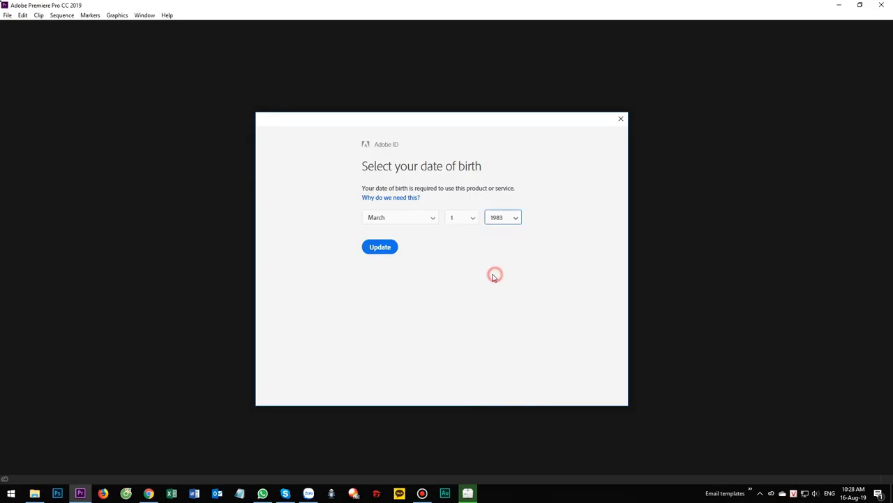
left_click(383, 251)
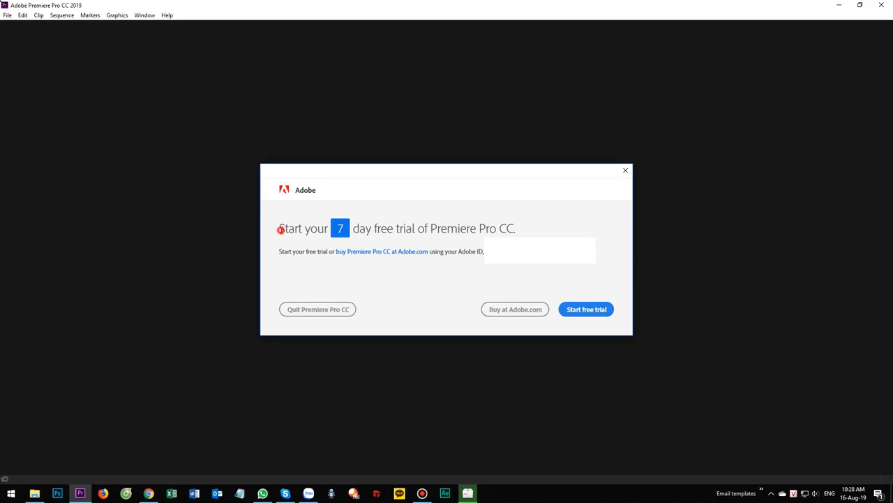
Step: Start the 7-day free trial and move the Home window to reveal the menu bar
left_click_drag(279, 230, 362, 230)
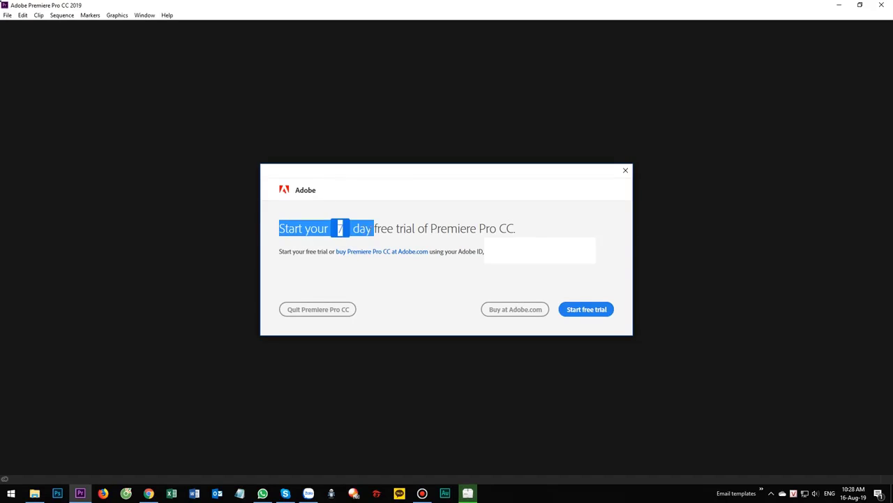
left_click_drag(383, 231, 409, 229)
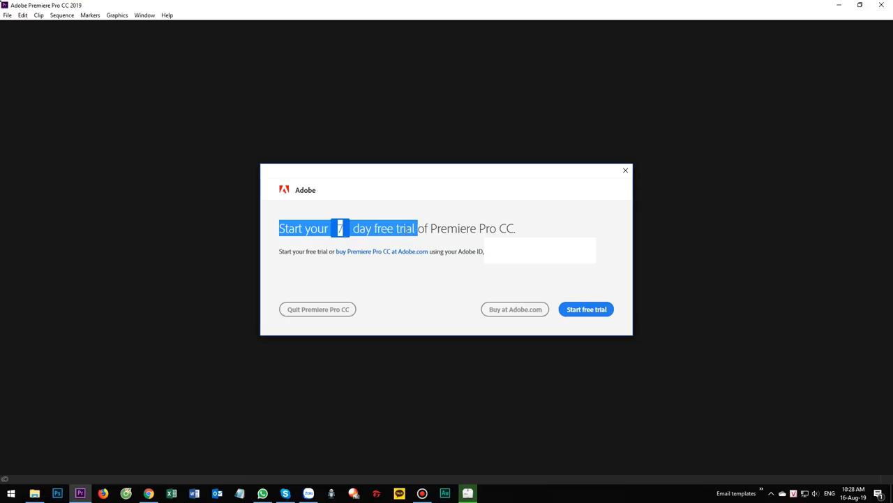
left_click(434, 232)
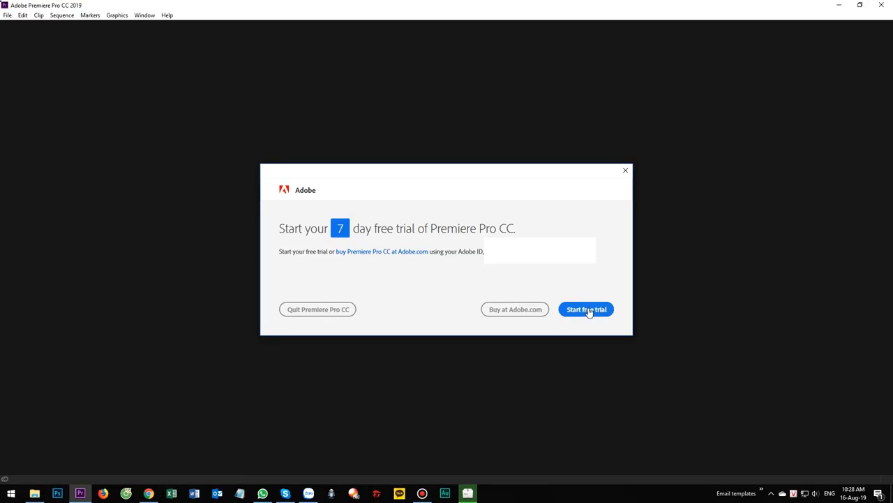
left_click(589, 311)
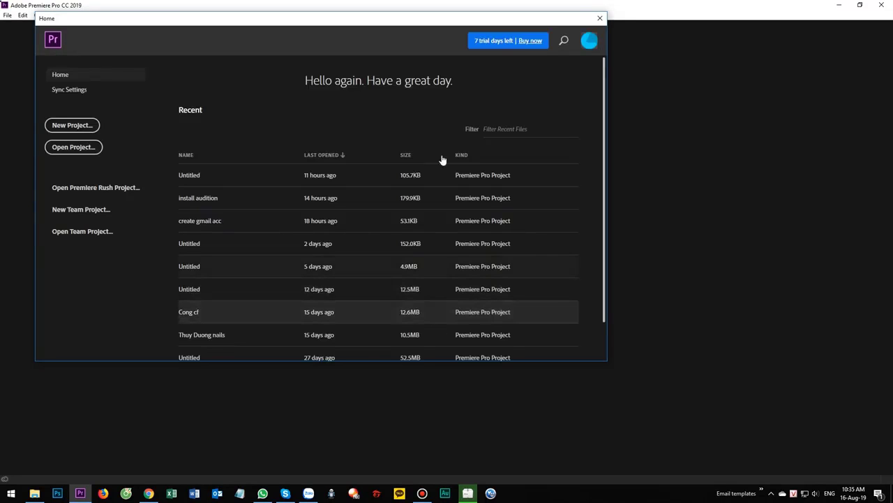
left_click_drag(358, 31, 468, 46)
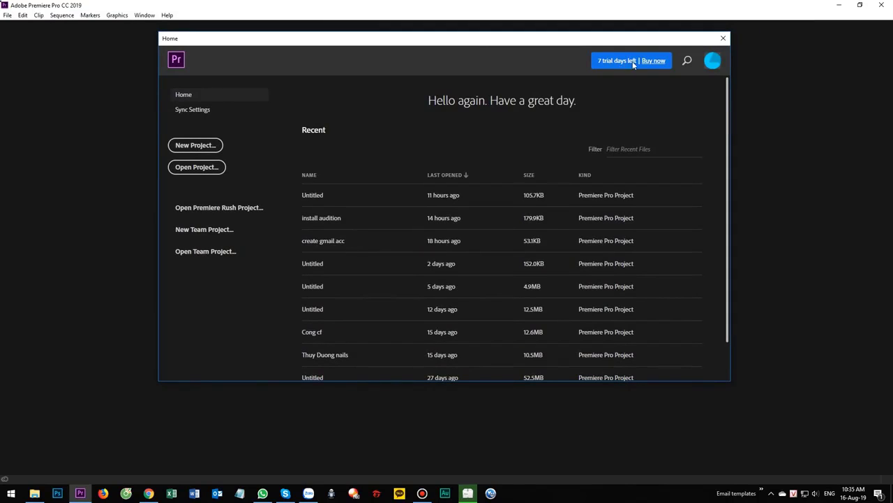
Step: Close the Premiere Home window and open the Crack Adobe Premiere Pro CC 2019 13.0.0 folder
left_click(723, 39)
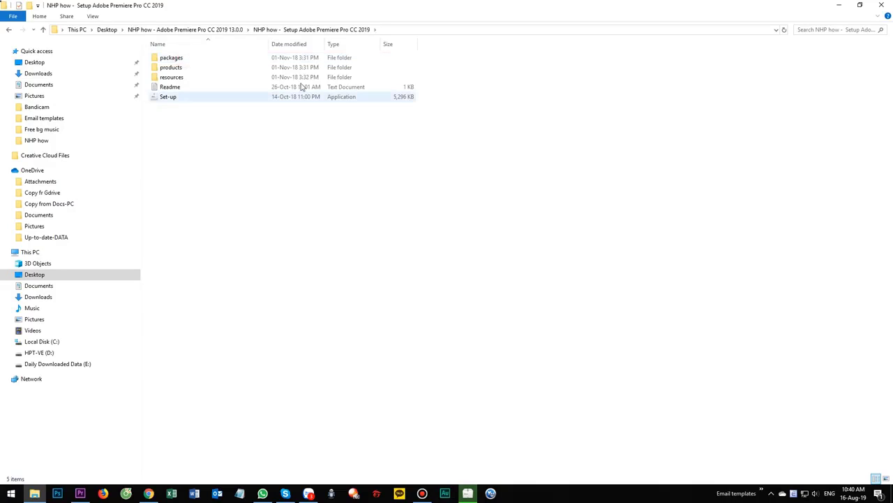
left_click(210, 30)
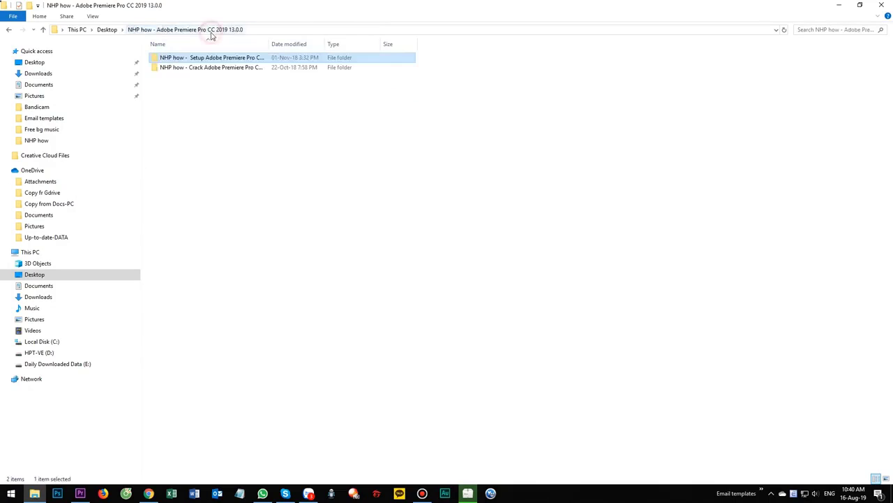
left_click(185, 67)
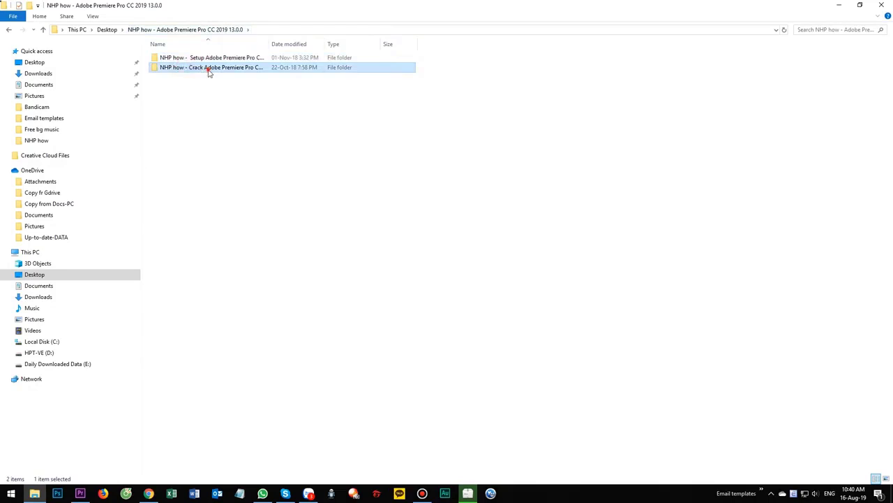
double_click(208, 67)
Step: Copy the Registration.dll file from the Crack folder
left_click_drag(210, 74, 181, 79)
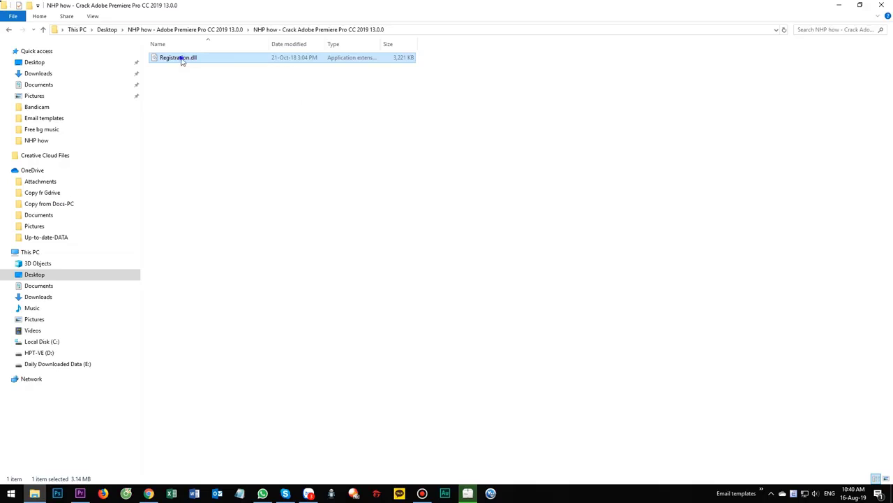
right_click(182, 61)
left_click(226, 208)
right_click(175, 60)
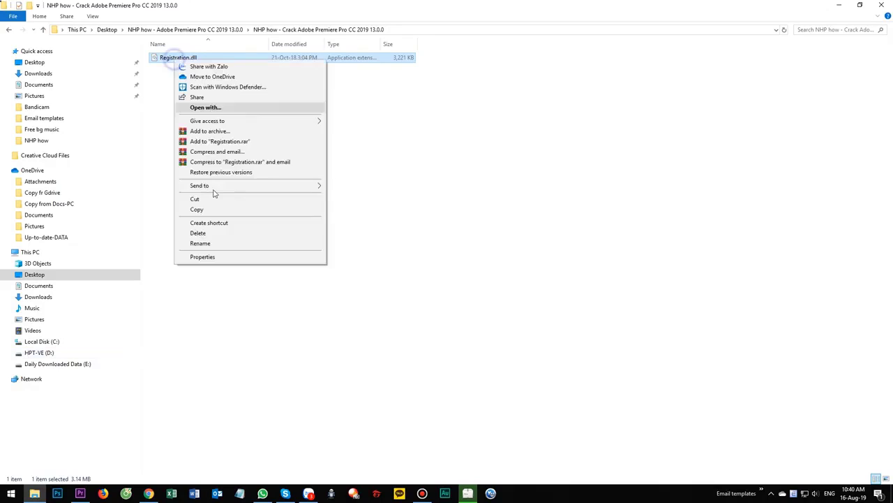
left_click(202, 211)
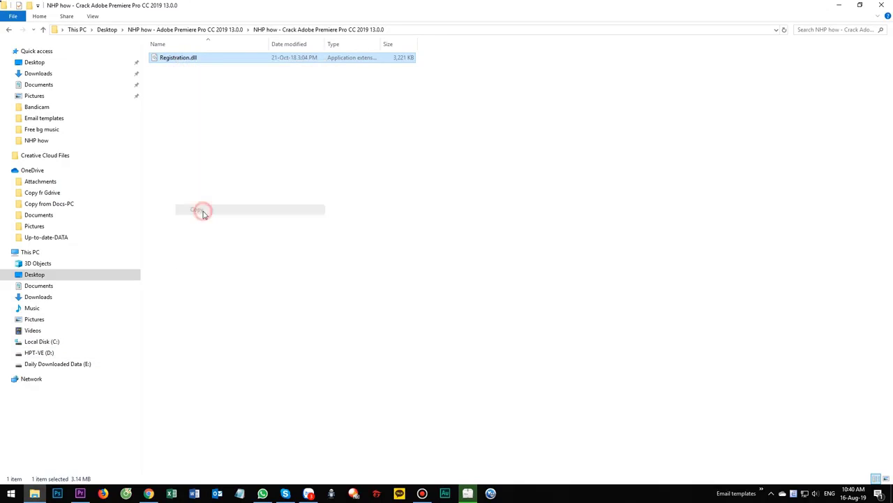
Step: Navigate to C:\Program Files\Adobe\Adobe Premiere Pro CC 2019, the 406-item installation folder
left_click(46, 342)
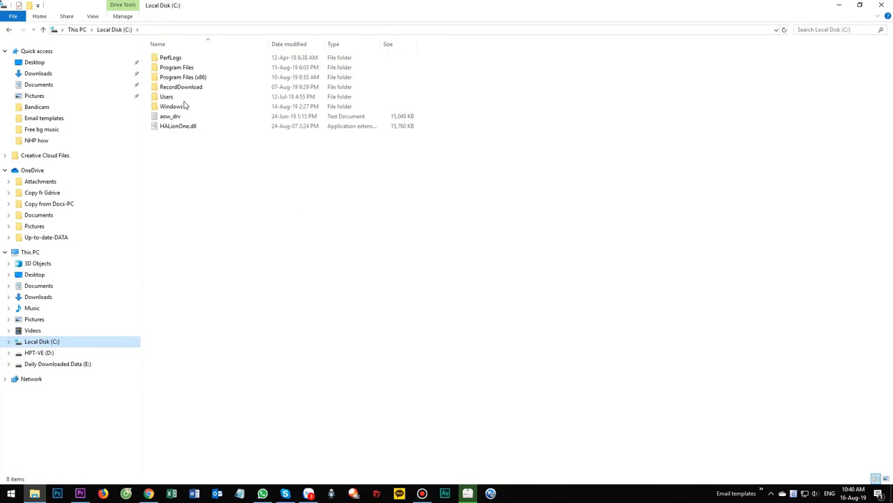
left_click(185, 70)
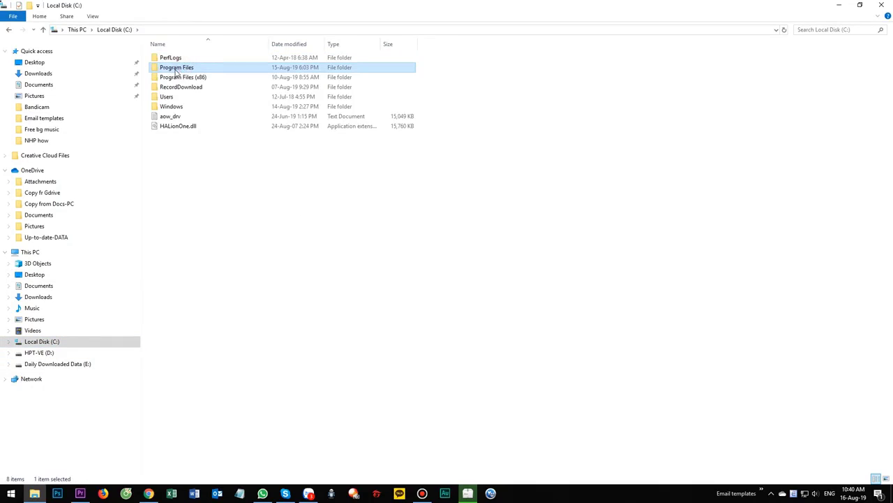
double_click(177, 68)
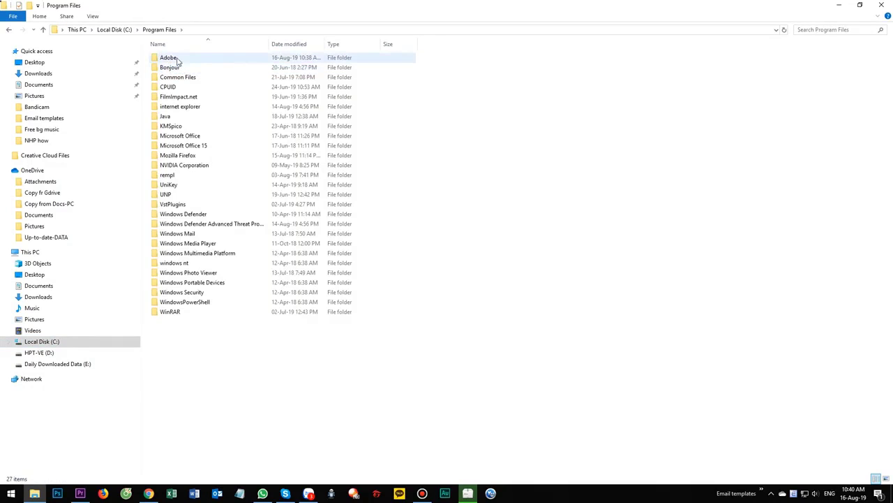
double_click(176, 61)
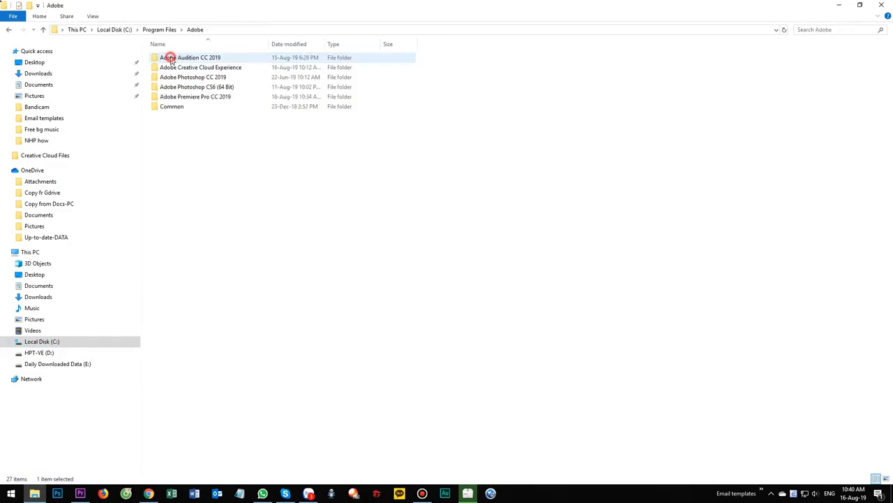
double_click(193, 99)
scroll(468, 291, "down", 8)
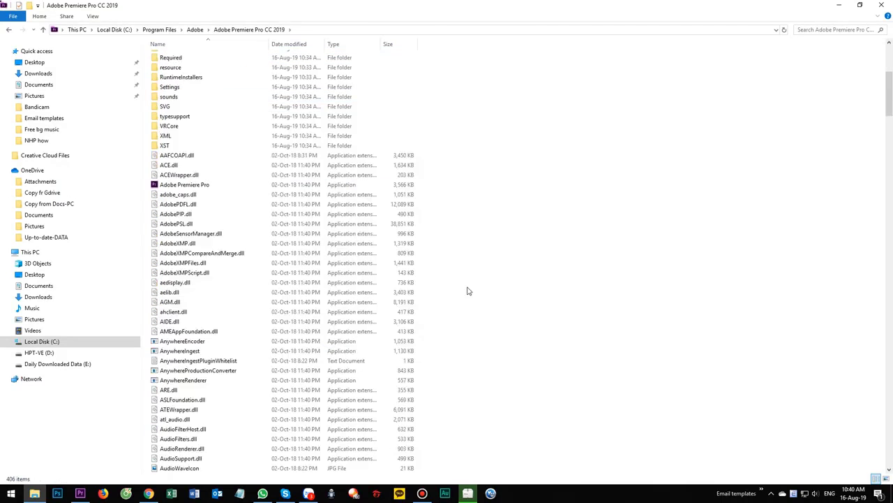
Step: Paste Registration.dll here, choosing to replace the existing file and granting administrator permission
right_click(630, 110)
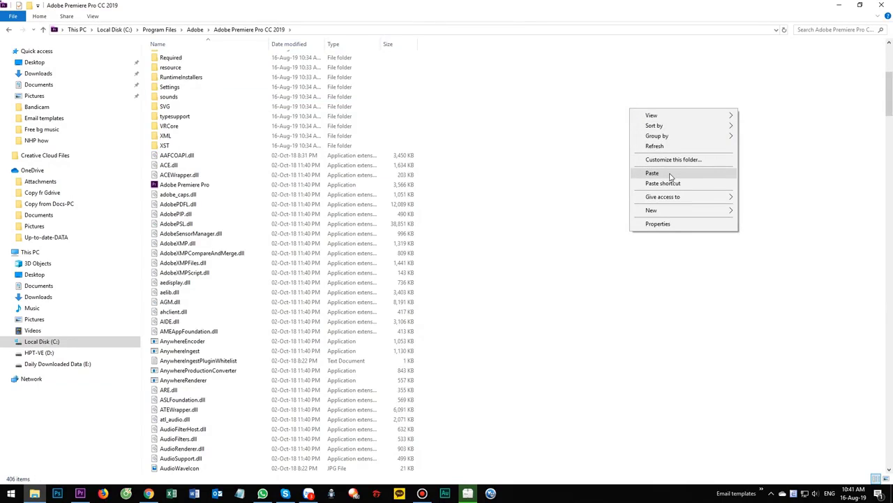
left_click(670, 175)
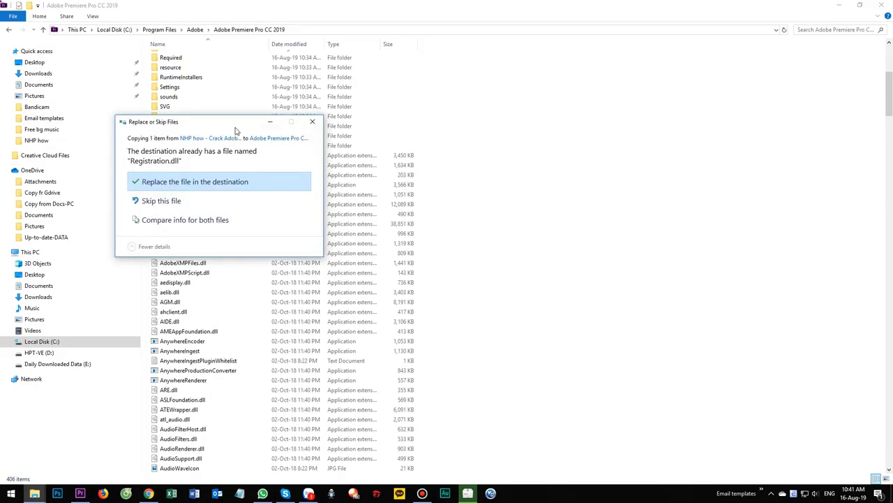
left_click_drag(236, 131, 618, 120)
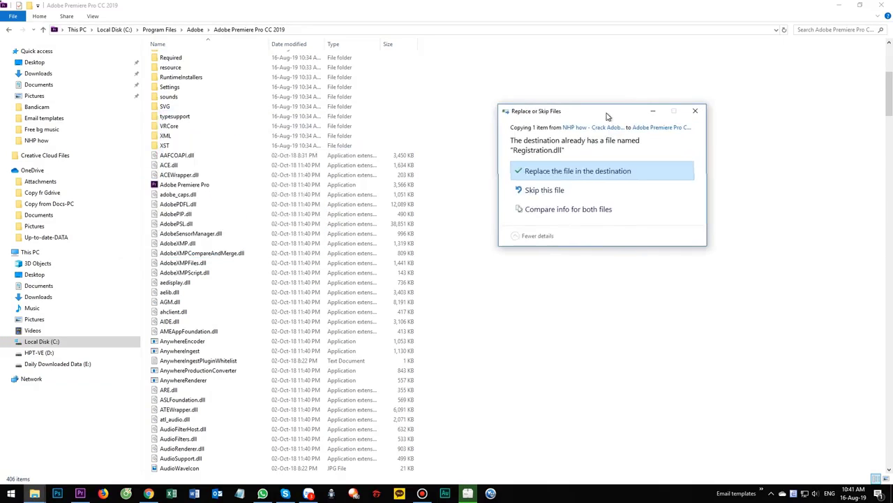
left_click(543, 172)
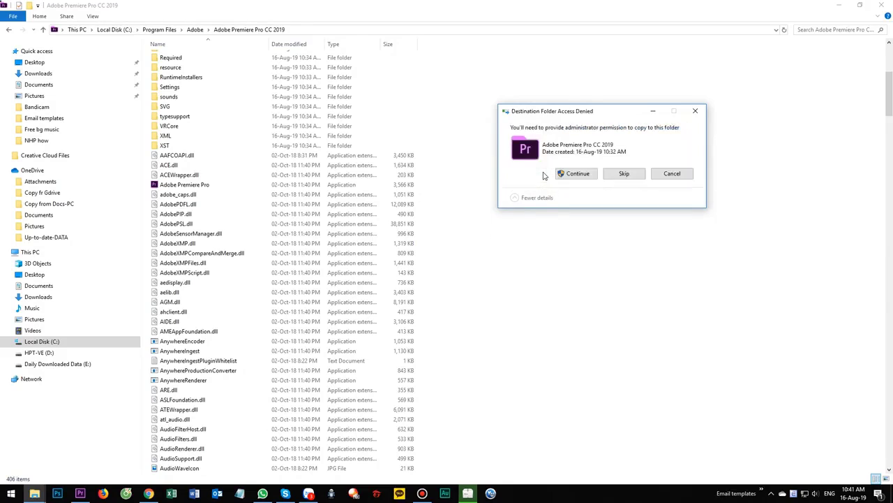
left_click(577, 175)
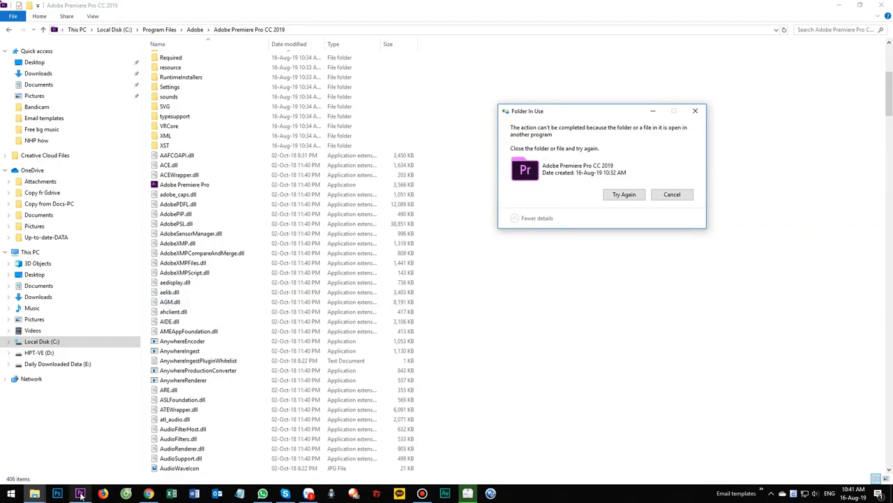
mouse_move(80, 495)
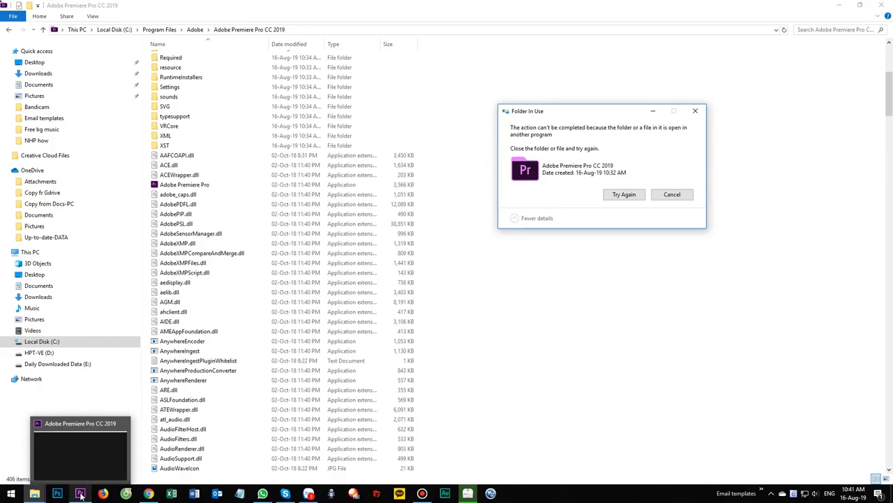
Step: Close the running Premiere Pro window from its taskbar preview thumbnail
mouse_move(122, 427)
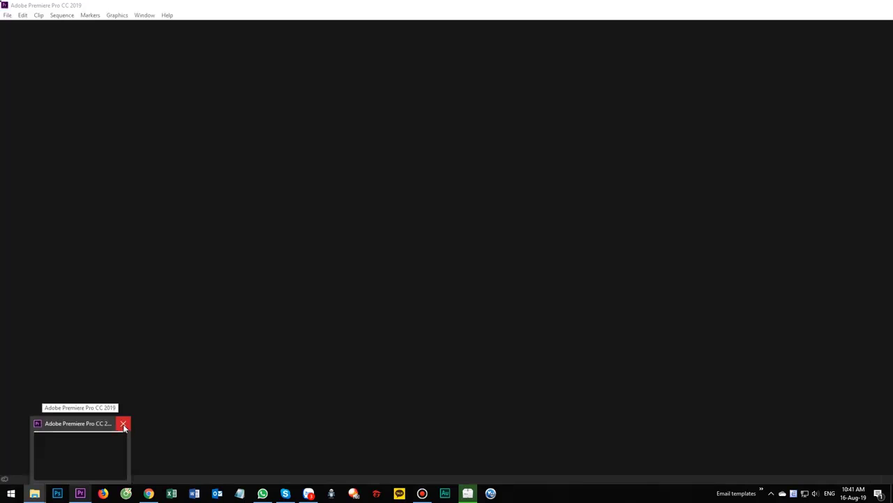
left_click(123, 427)
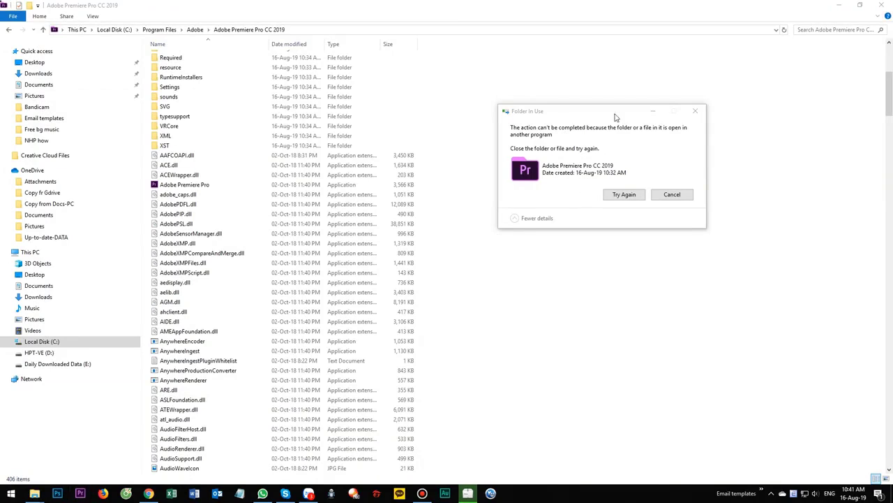
Step: Retry the copy, confirm Registration.dll is the 3,221 KB version, and relaunch Premiere Pro
left_click(610, 183)
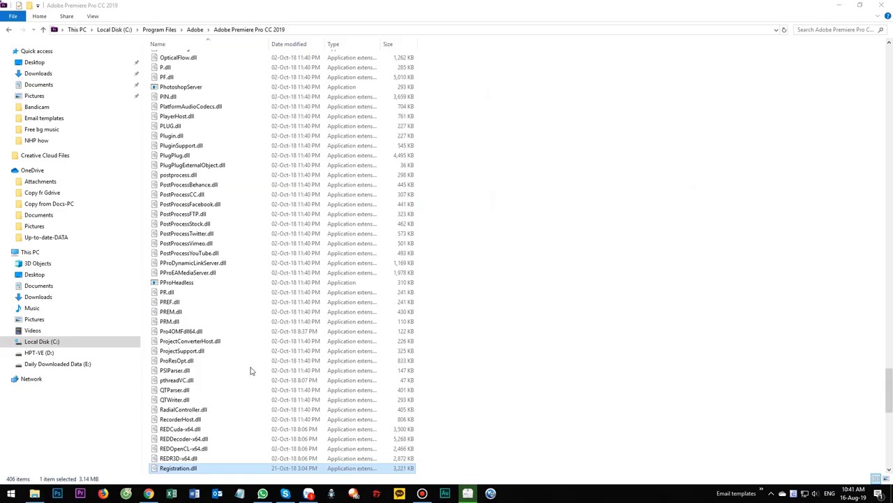
scroll(223, 352, "down", 5)
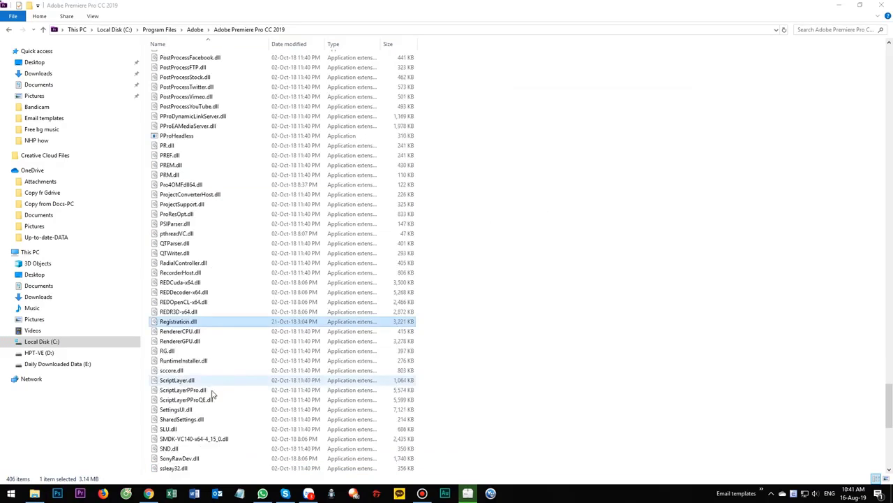
left_click(80, 495)
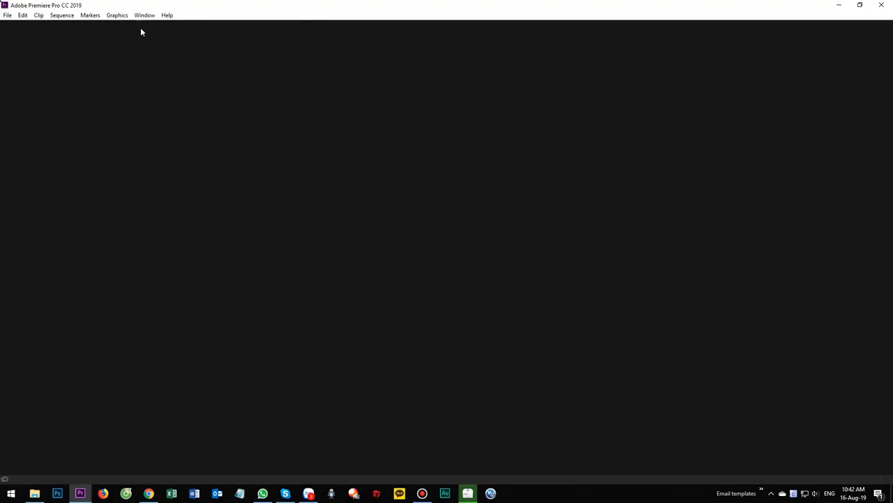
Step: Check the Help menu's About Adobe Premiere Pro entry in the relaunched program, then dismiss the menu
left_click(167, 15)
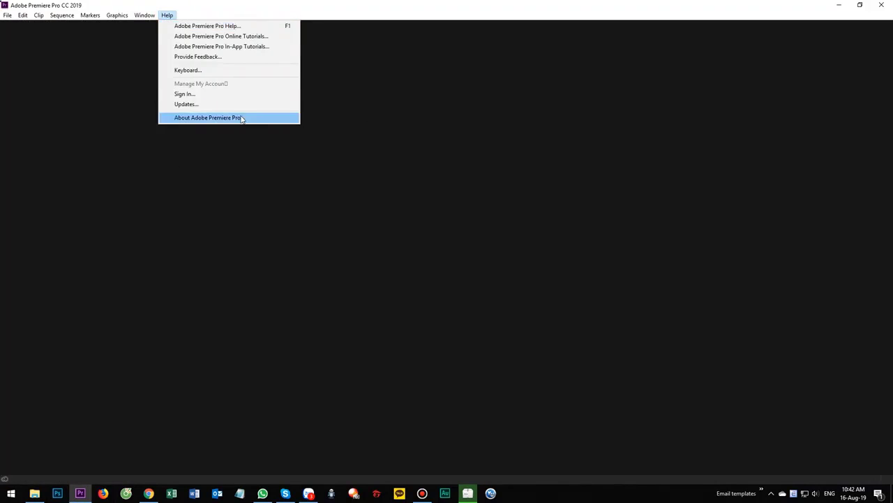
mouse_move(90, 15)
mouse_move(167, 14)
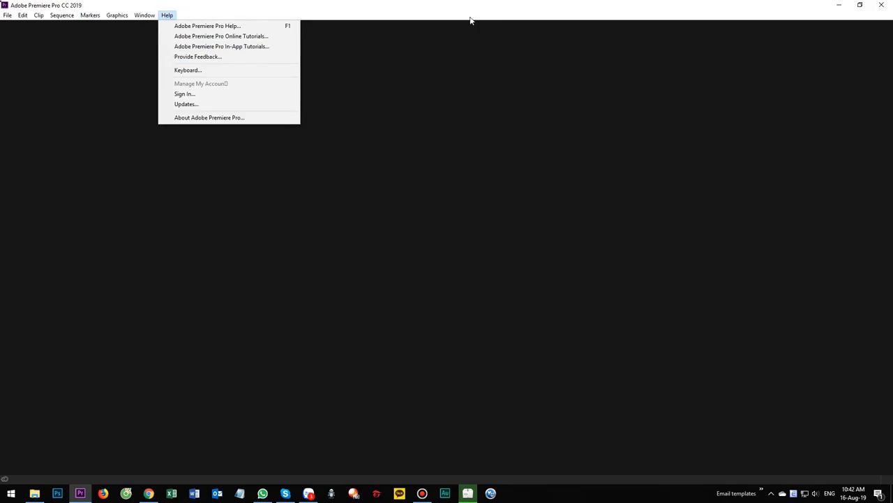
left_click(417, 12)
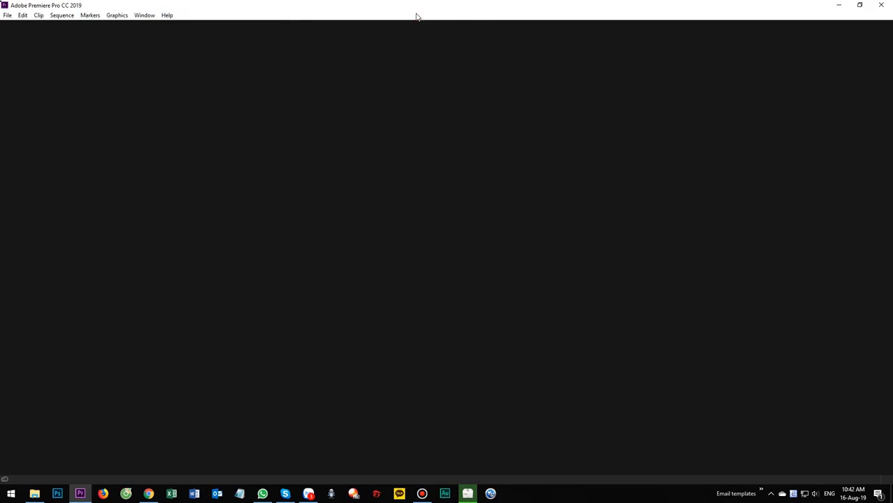